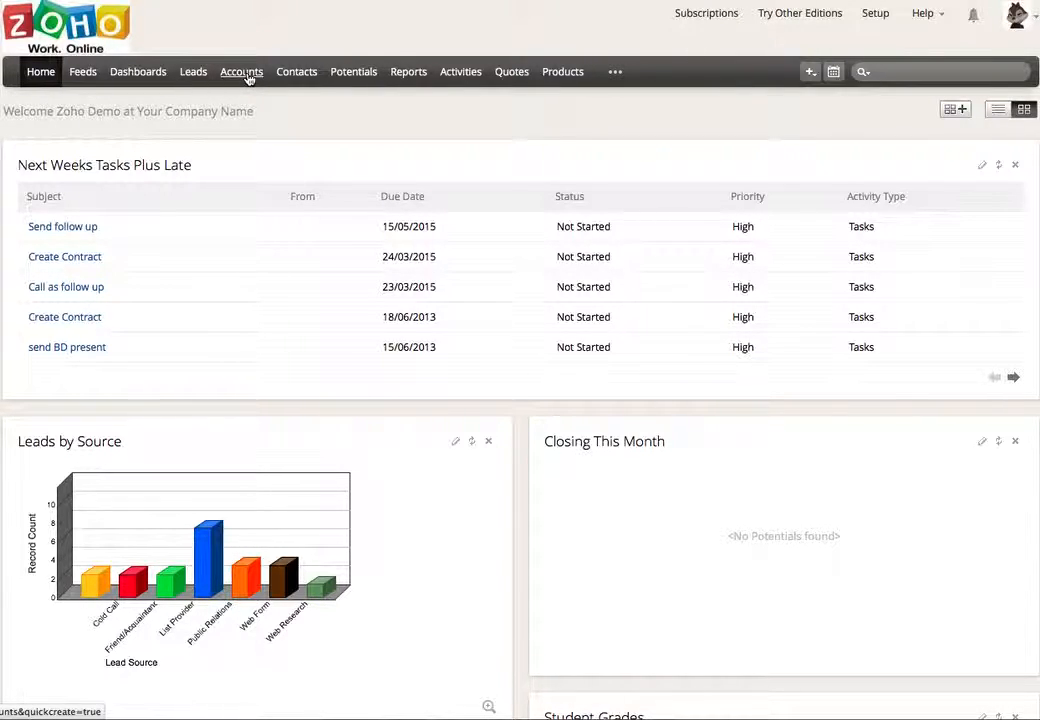
- Open the list of all accounts and set it to show 50 records per page
left_click(245, 74)
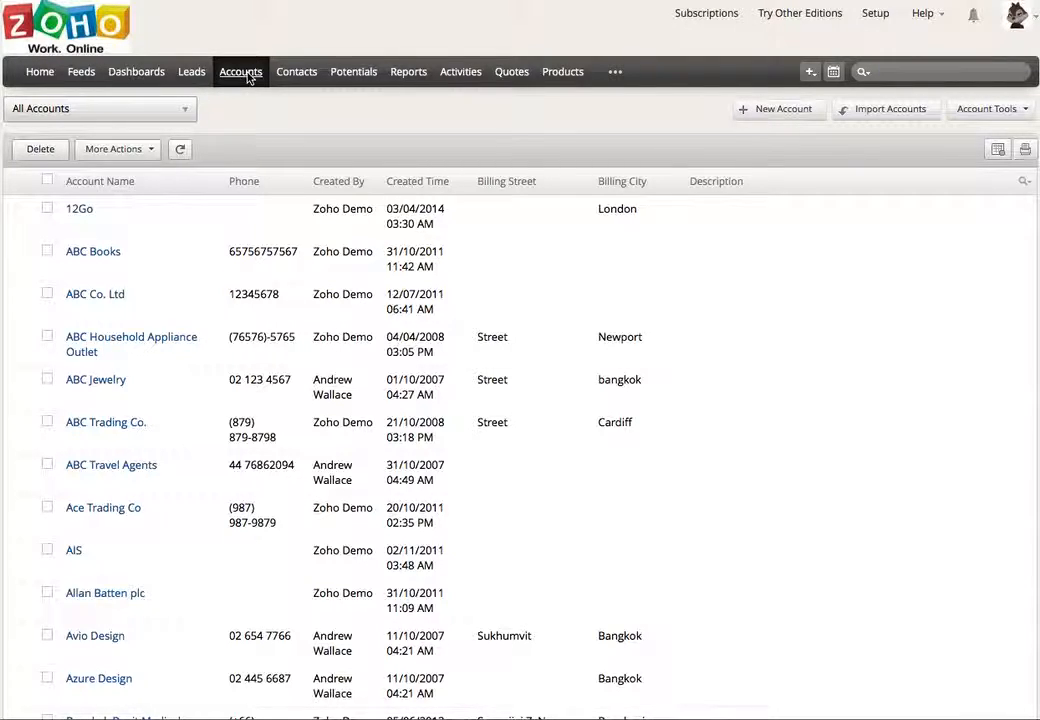
mouse_move(323, 106)
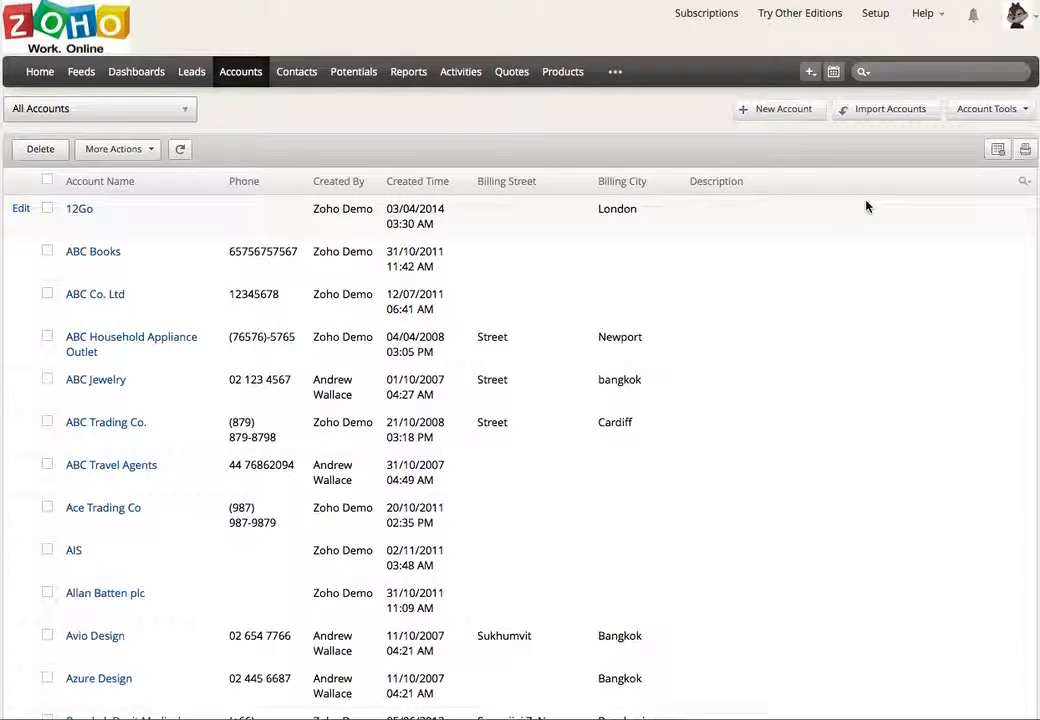
mouse_move(130, 126)
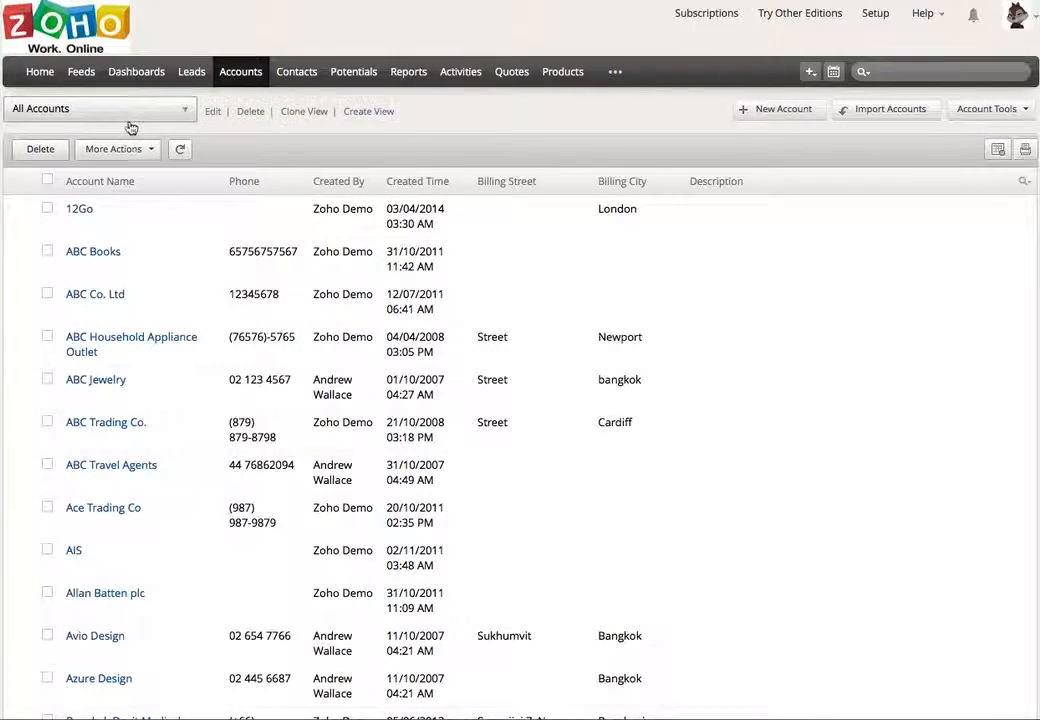
scroll(273, 170, "down", 15)
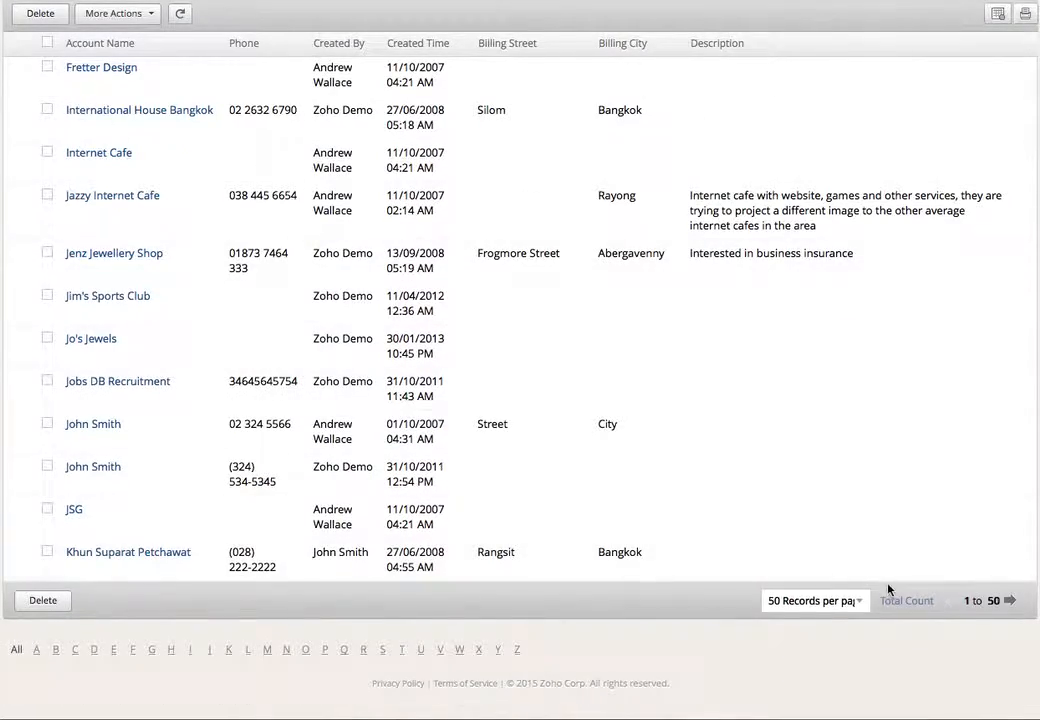
left_click(860, 603)
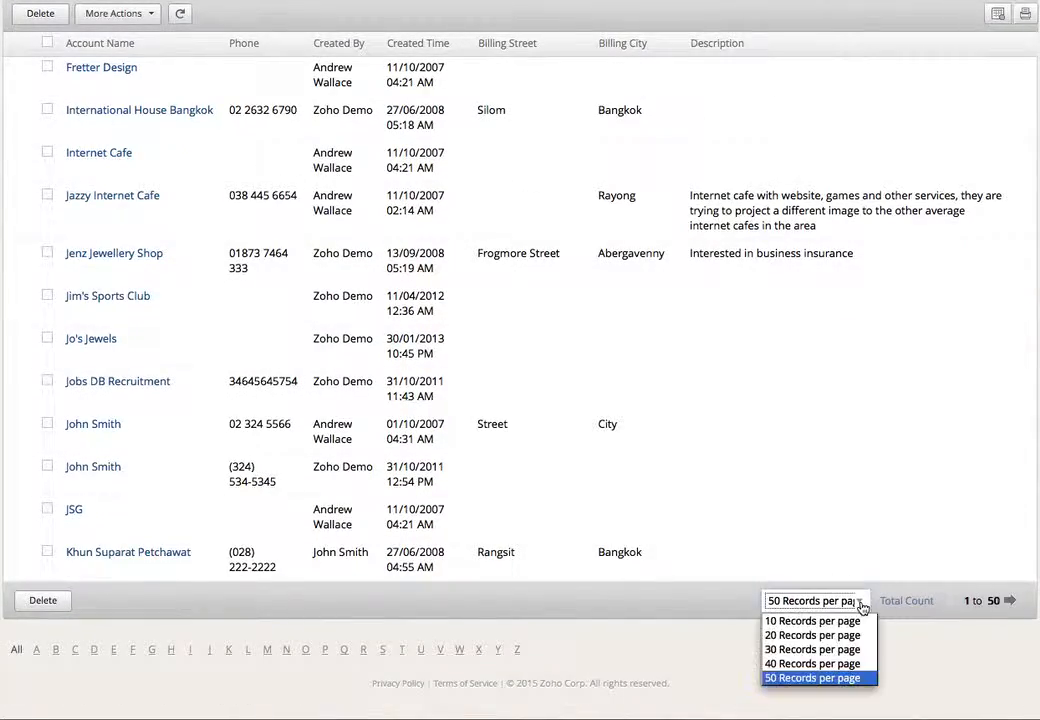
left_click(836, 679)
scroll(723, 432, "up", 20)
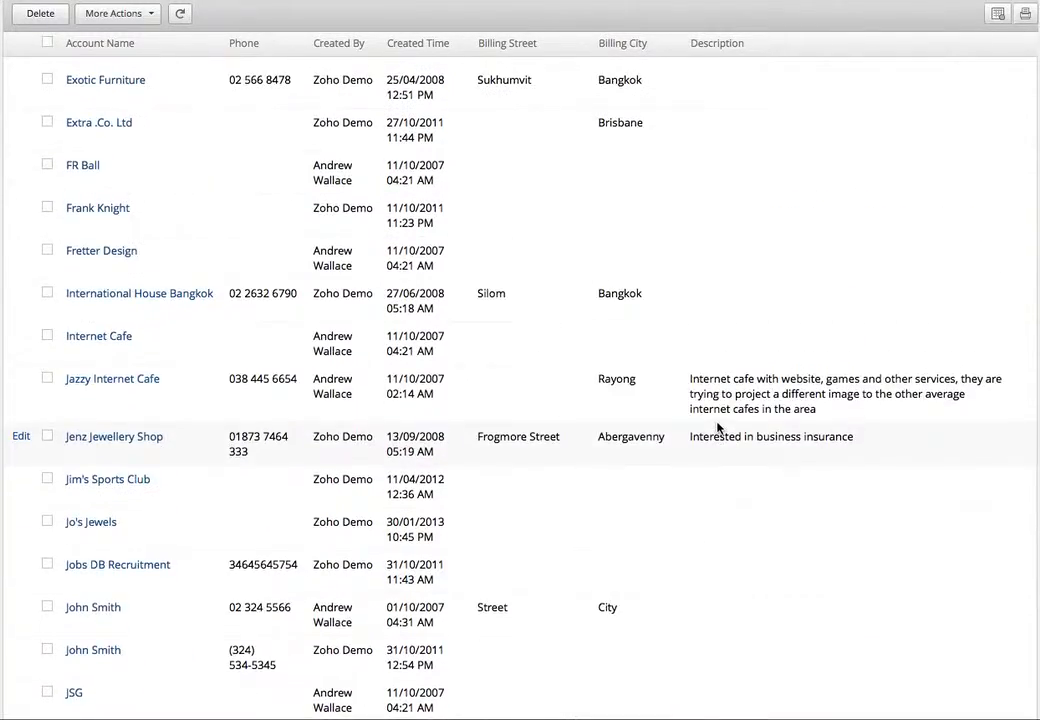
scroll(720, 403, "up", 5)
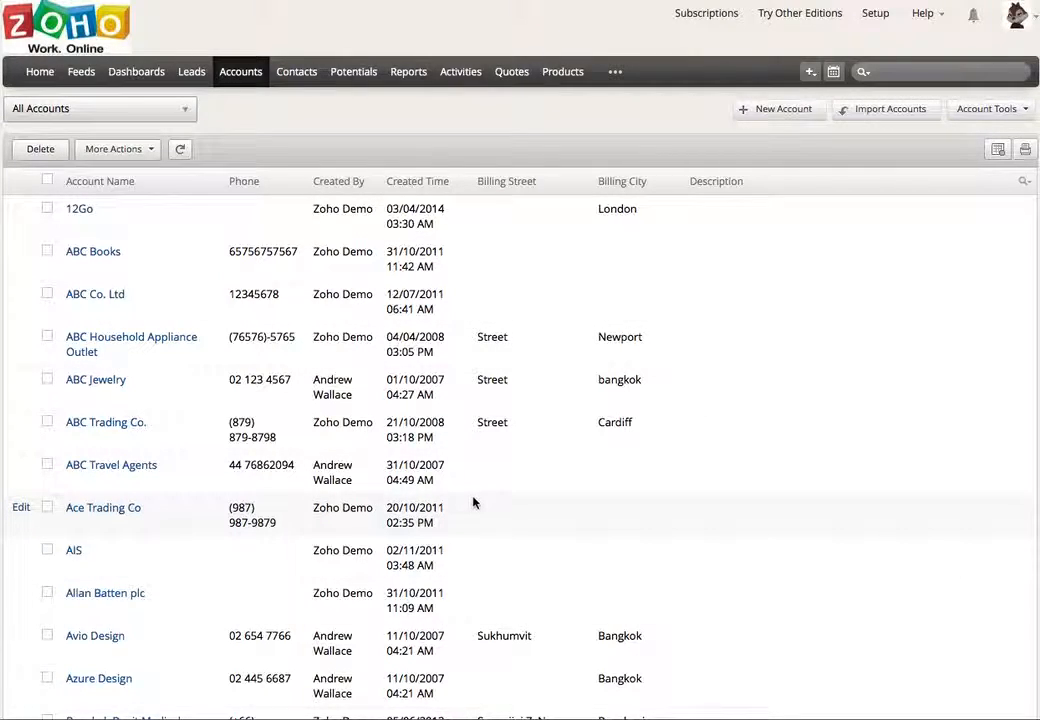
- Switch the accounts list to the Cardiff Based Accounts view
left_click(180, 111)
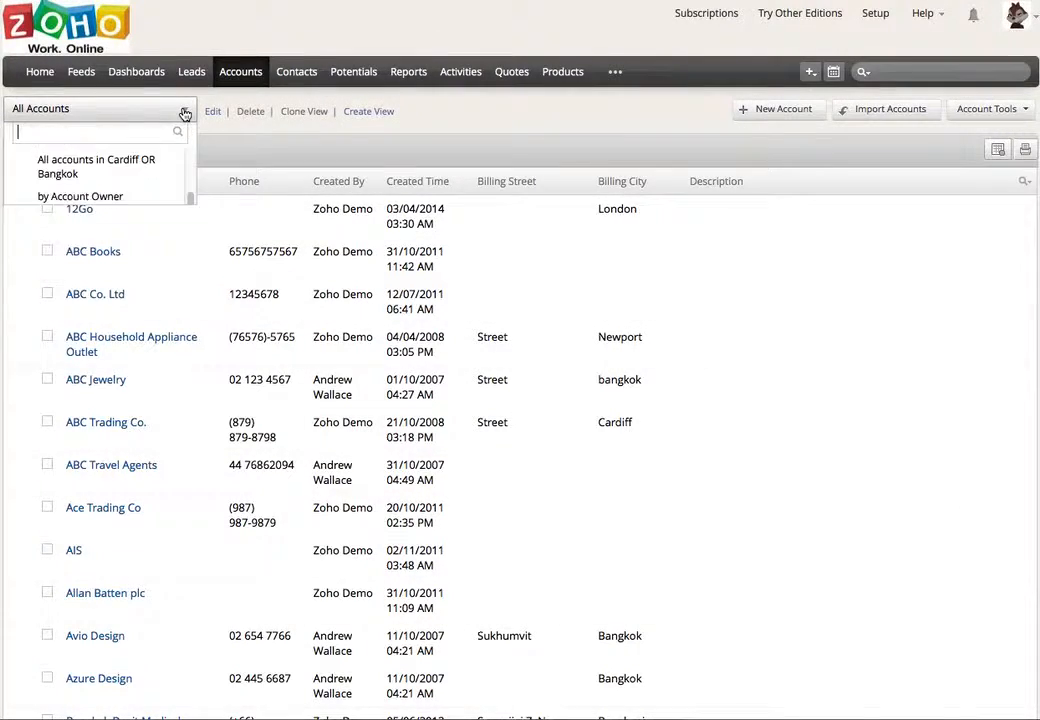
left_click(86, 233)
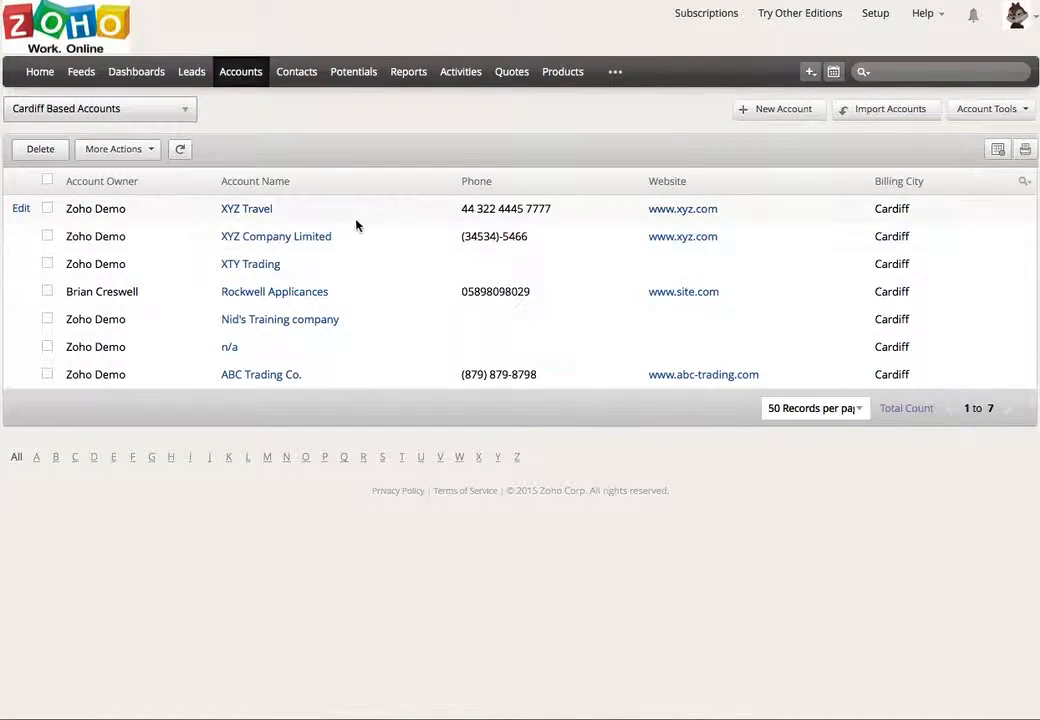
- Edit the Cardiff Based Accounts view to add the Billing Street column directly before Billing City, and save the view
mouse_move(186, 112)
mouse_move(348, 121)
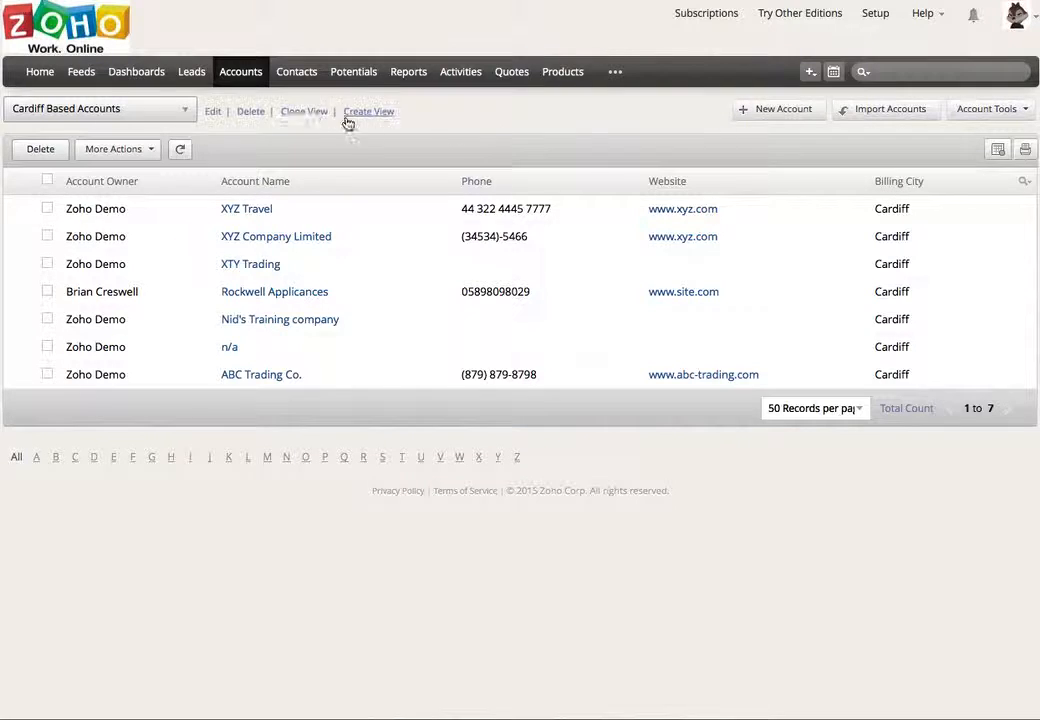
left_click(218, 113)
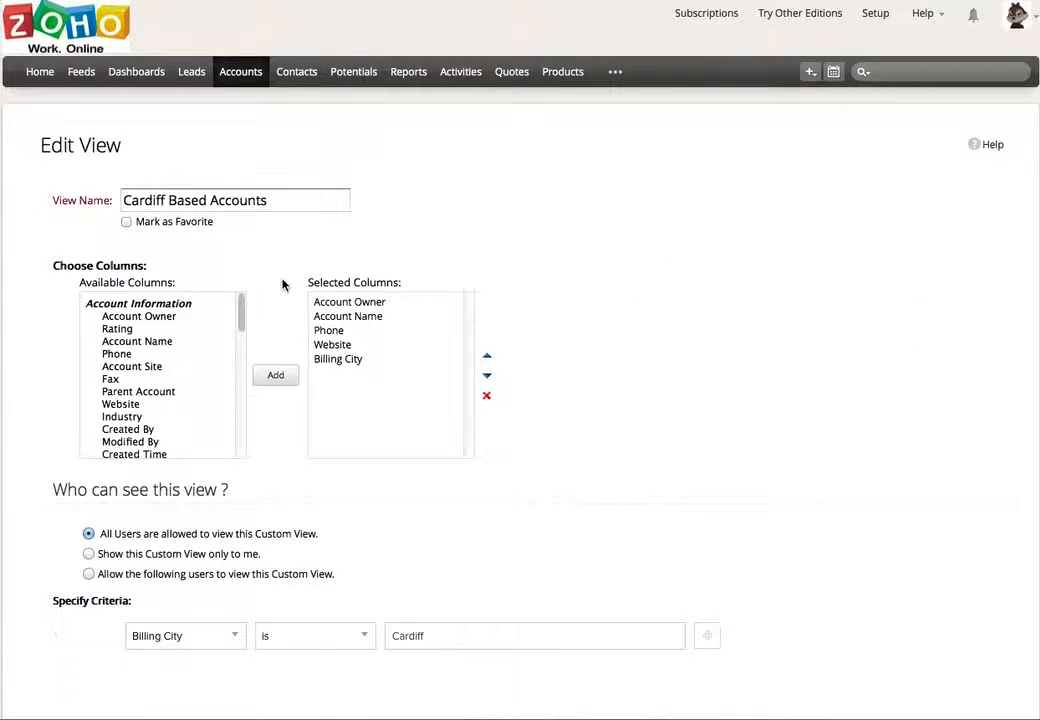
scroll(283, 283, "down", 3)
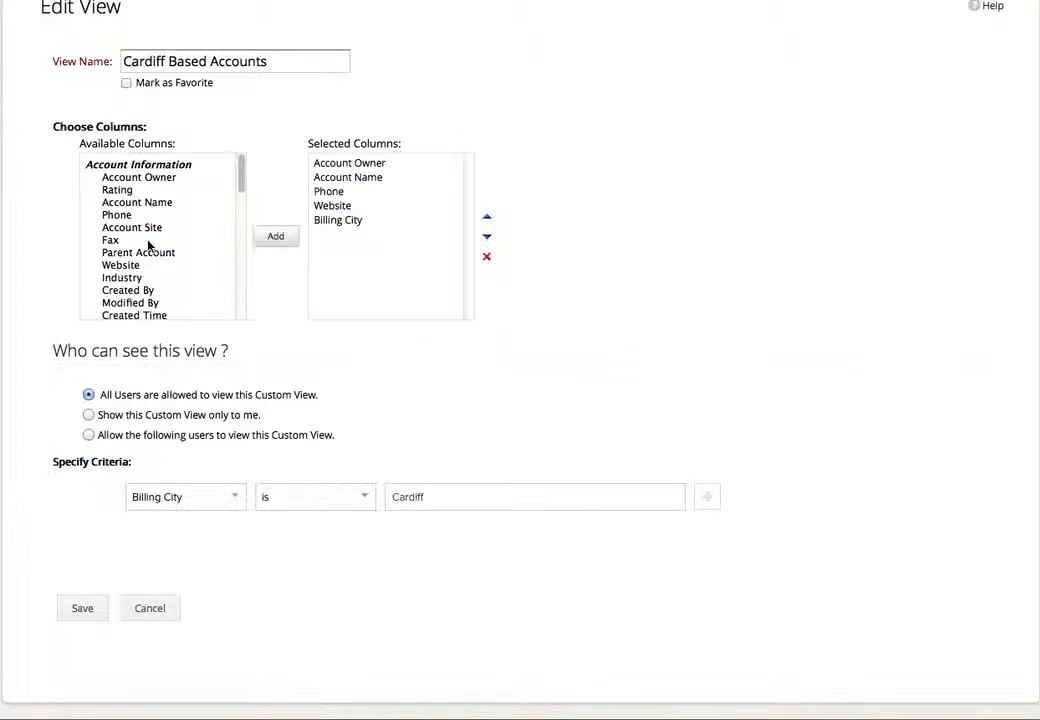
scroll(147, 265, "down", 3)
scroll(146, 265, "down", 4)
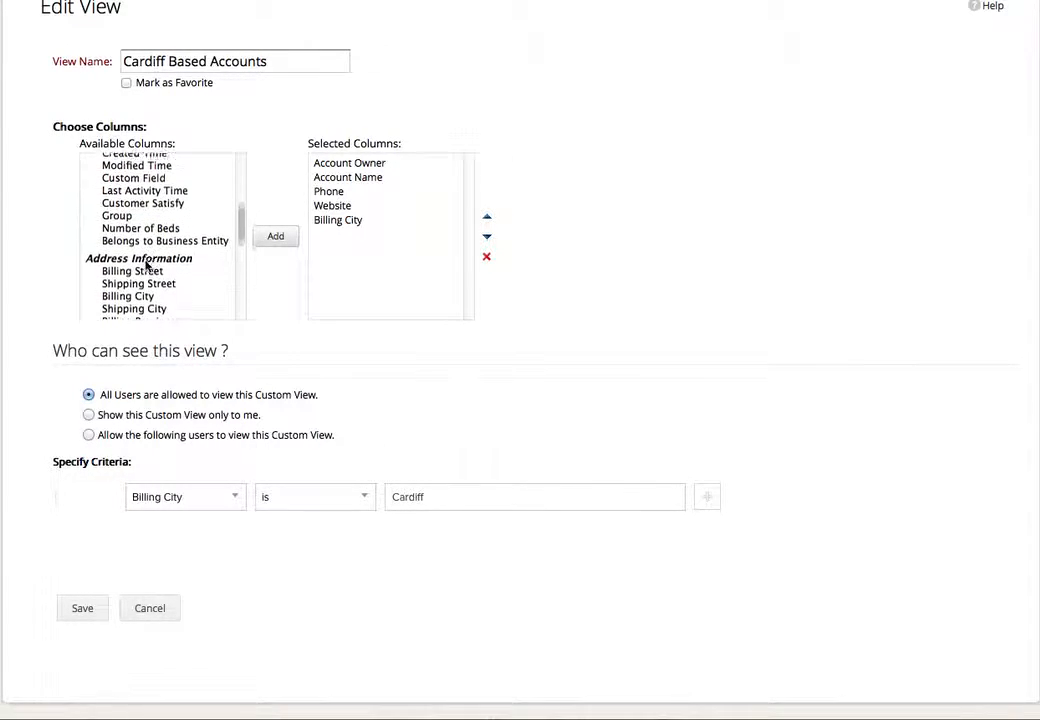
left_click(146, 257)
left_click(275, 236)
left_click(369, 234)
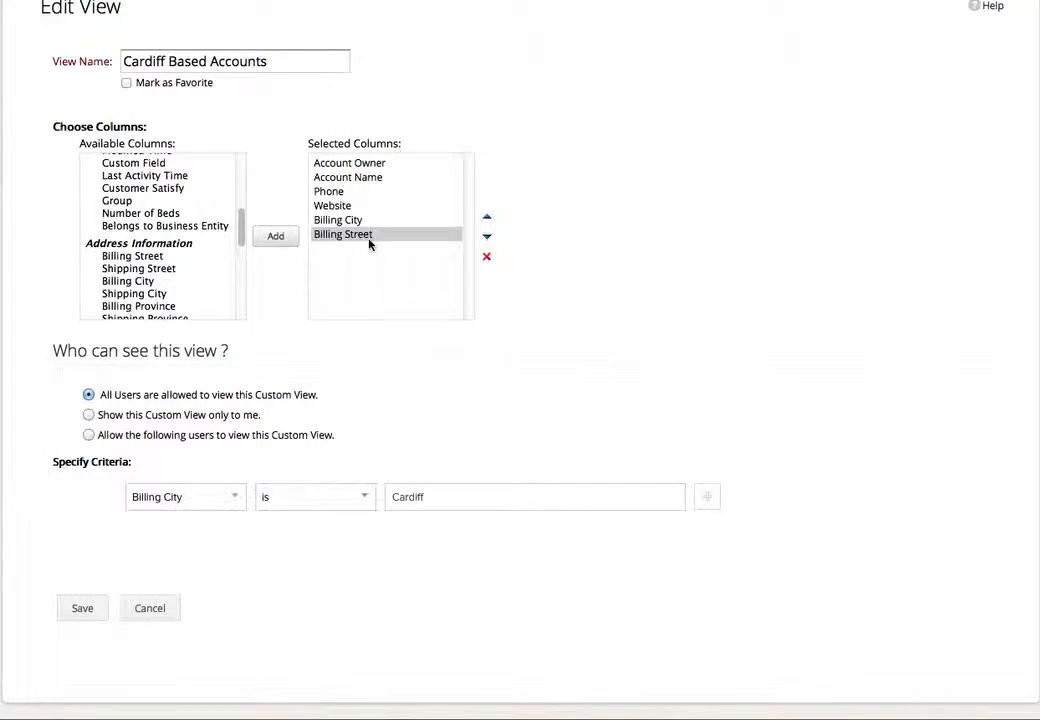
left_click(487, 217)
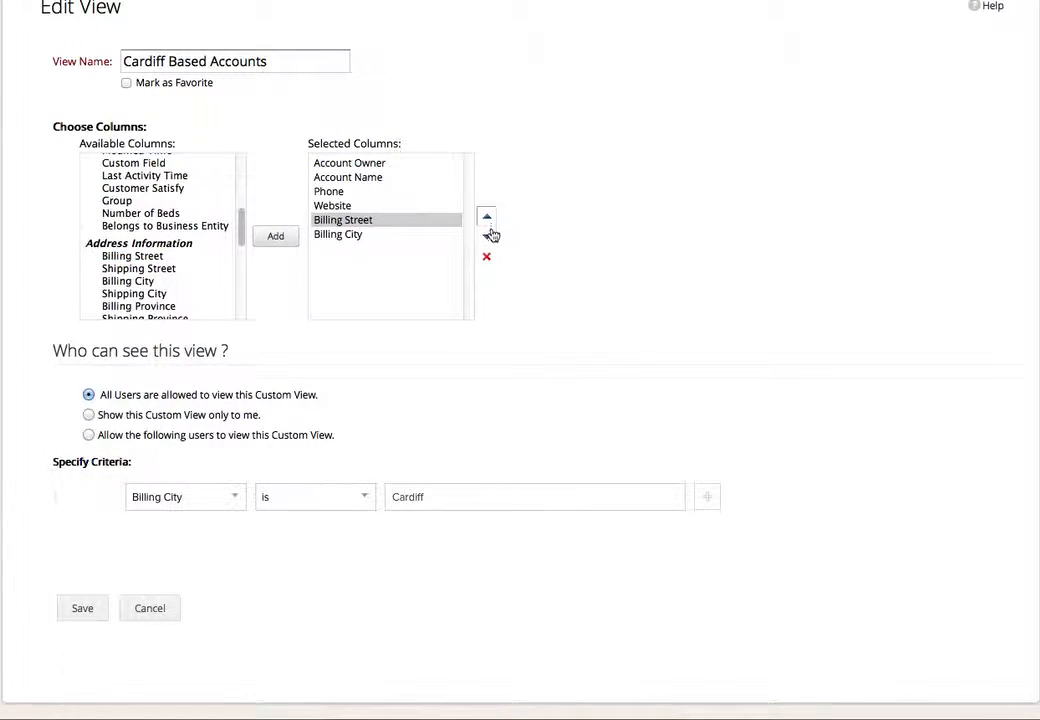
left_click(82, 609)
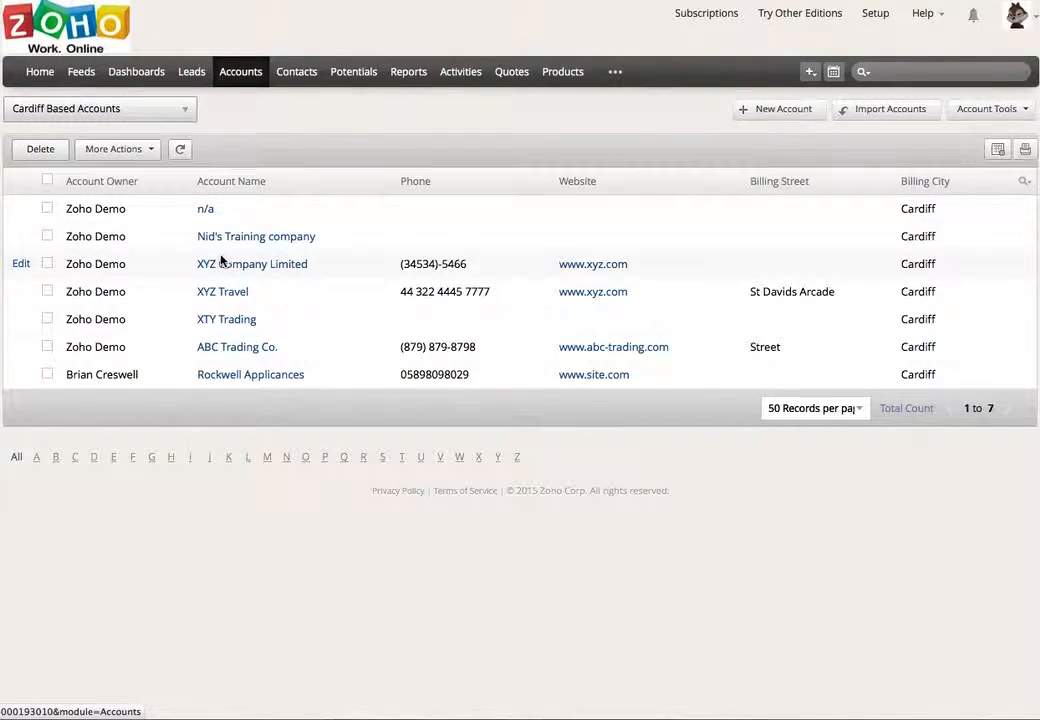
- Open the Cardiff Based Accounts view in Zoho Sheet, accepting the instructions and choosing not to show them again
left_click(997, 149)
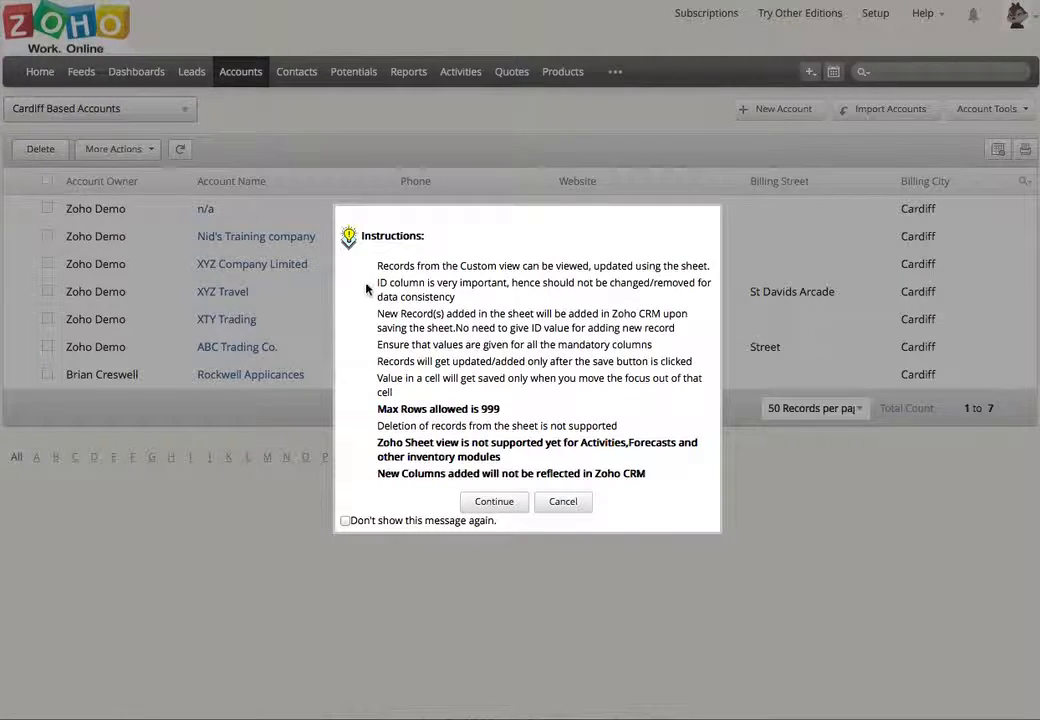
left_click_drag(377, 266, 637, 472)
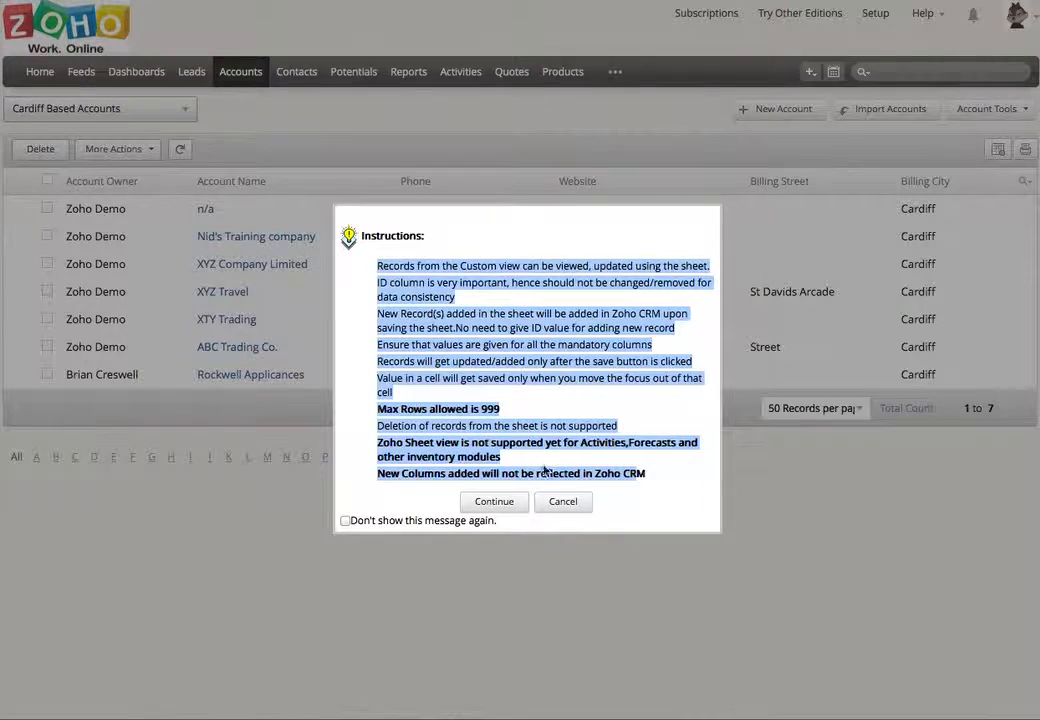
left_click(436, 474)
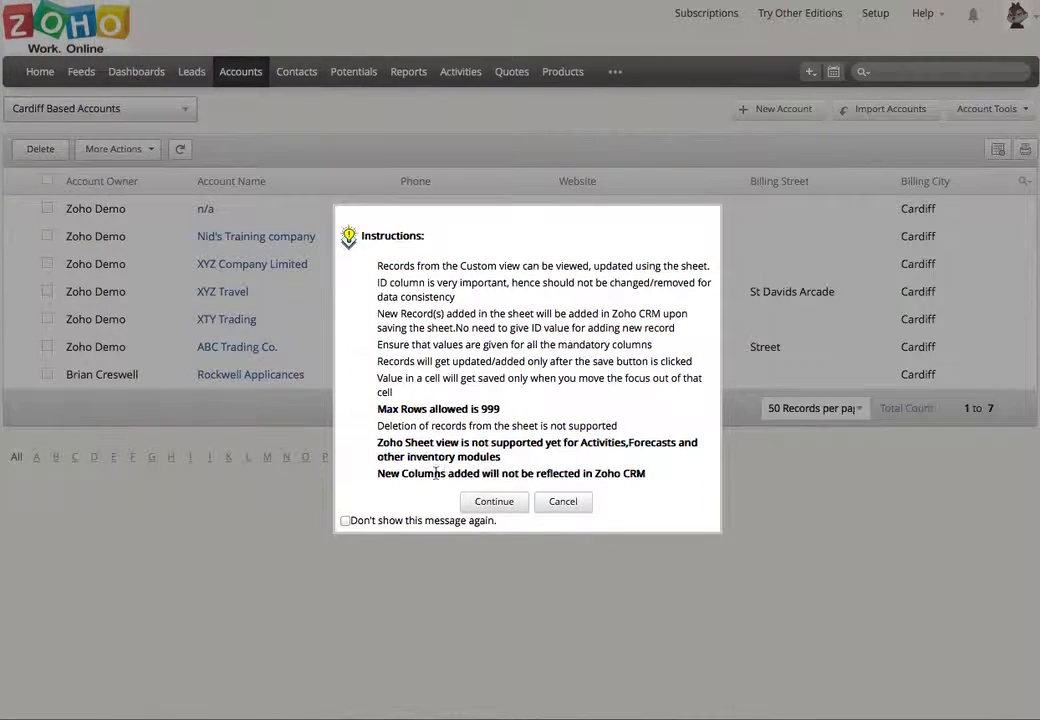
left_click(346, 521)
left_click(490, 501)
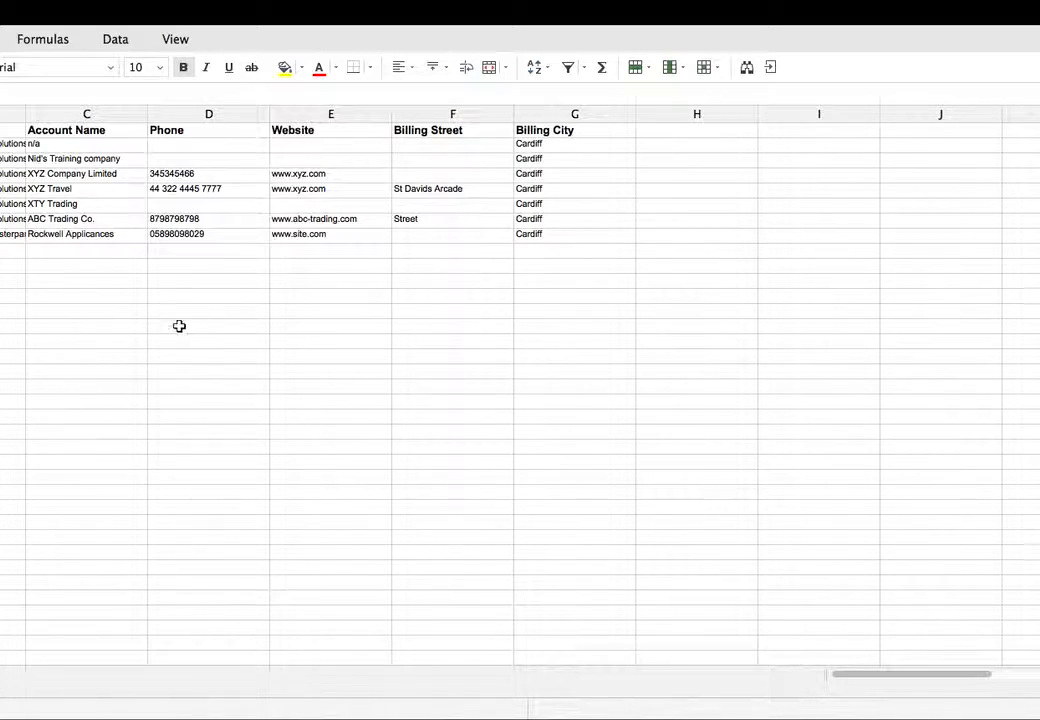
- Examine the cells across the Rockwell Applicances row and the Account Name column heading in the sheet
left_click(311, 233)
key("Left")
key("Left")
key("Left")
key("Left")
key("Right")
key("Right")
key("Right")
key("Right")
key("Right")
key("Right")
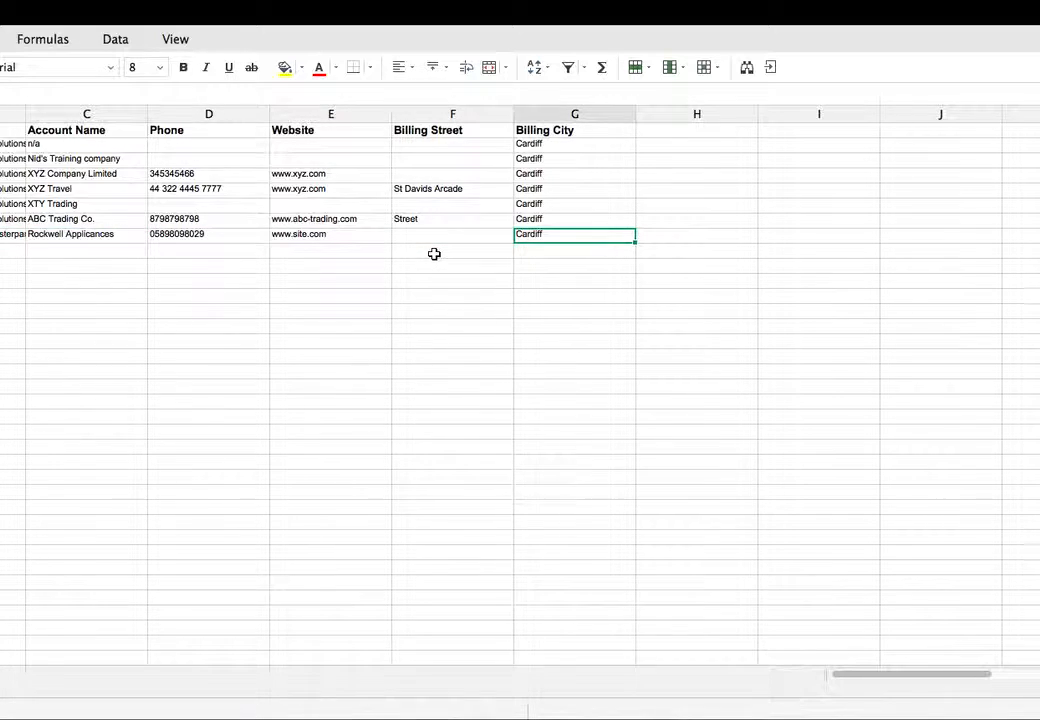
key("Left")
key("Left")
key("Left")
key("Left")
key("Left")
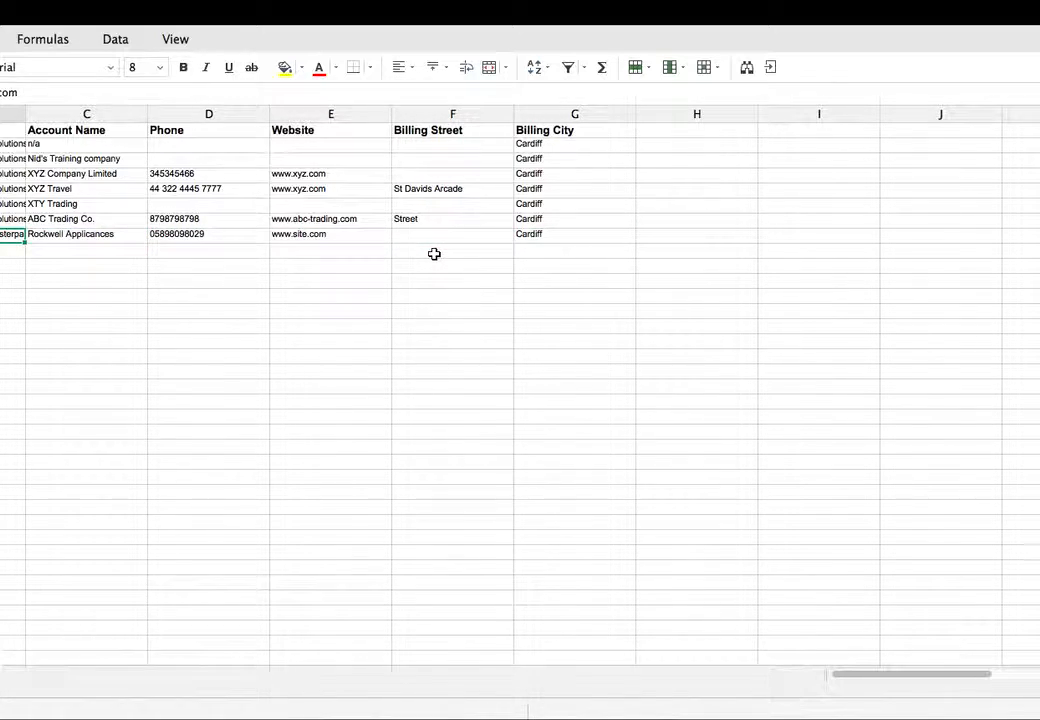
key("Right")
key("Right")
key("Right")
key("Right")
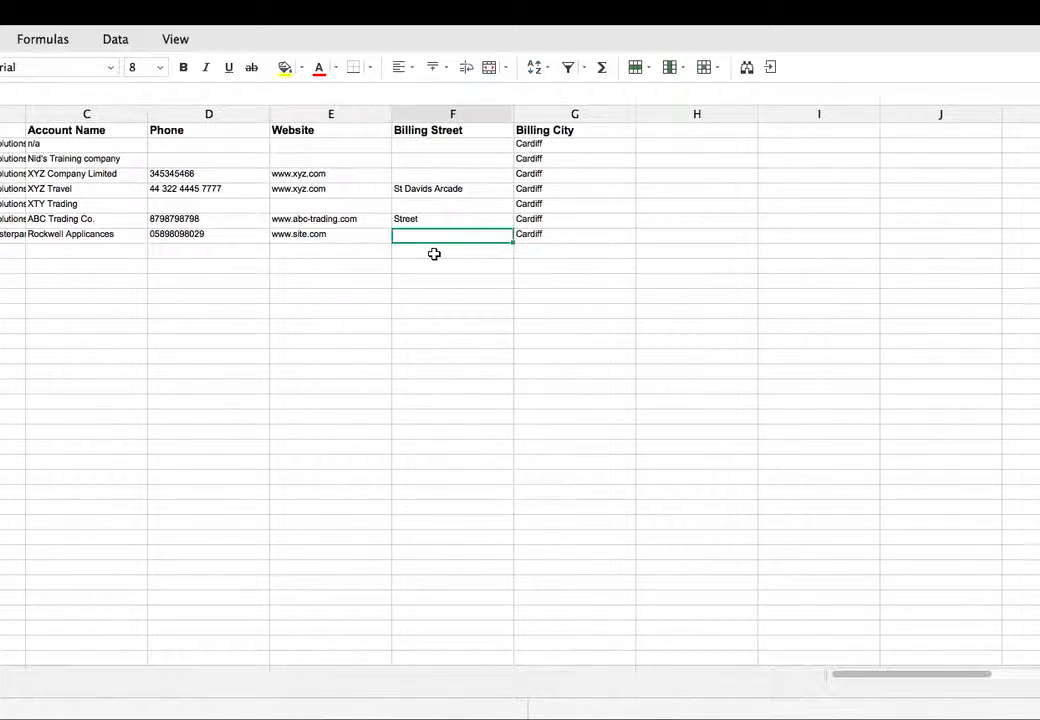
left_click(94, 130)
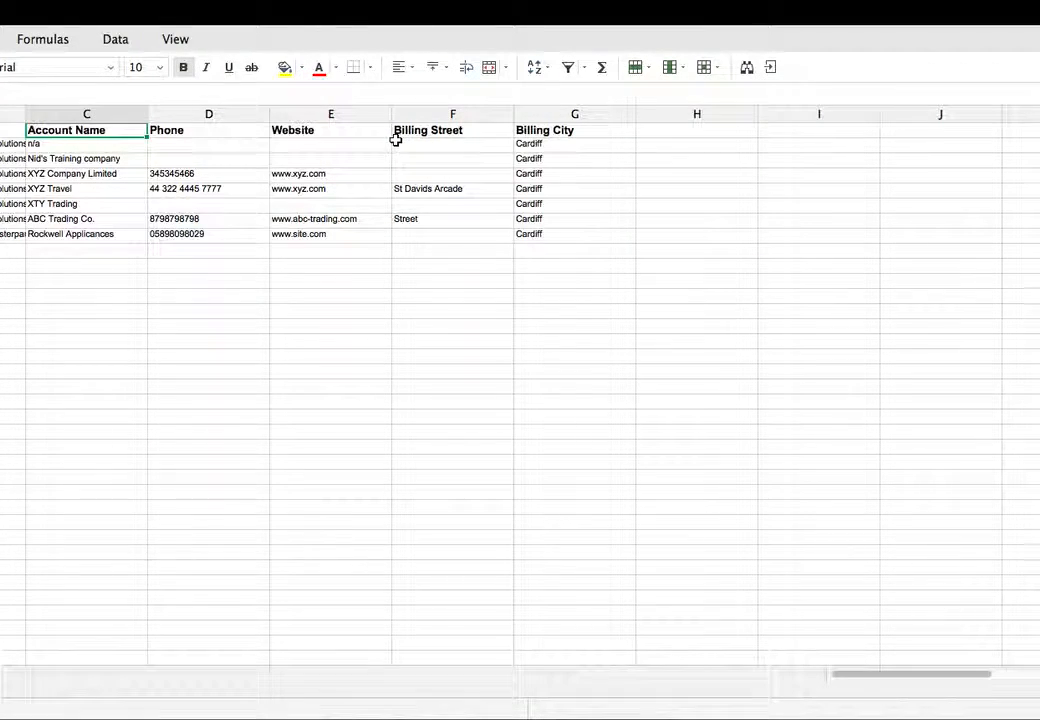
- Enter "Street" as the billing street of the n/a account, and fill in the billing streets of Nid's Training company and XYZ Company Limited
left_click(422, 147)
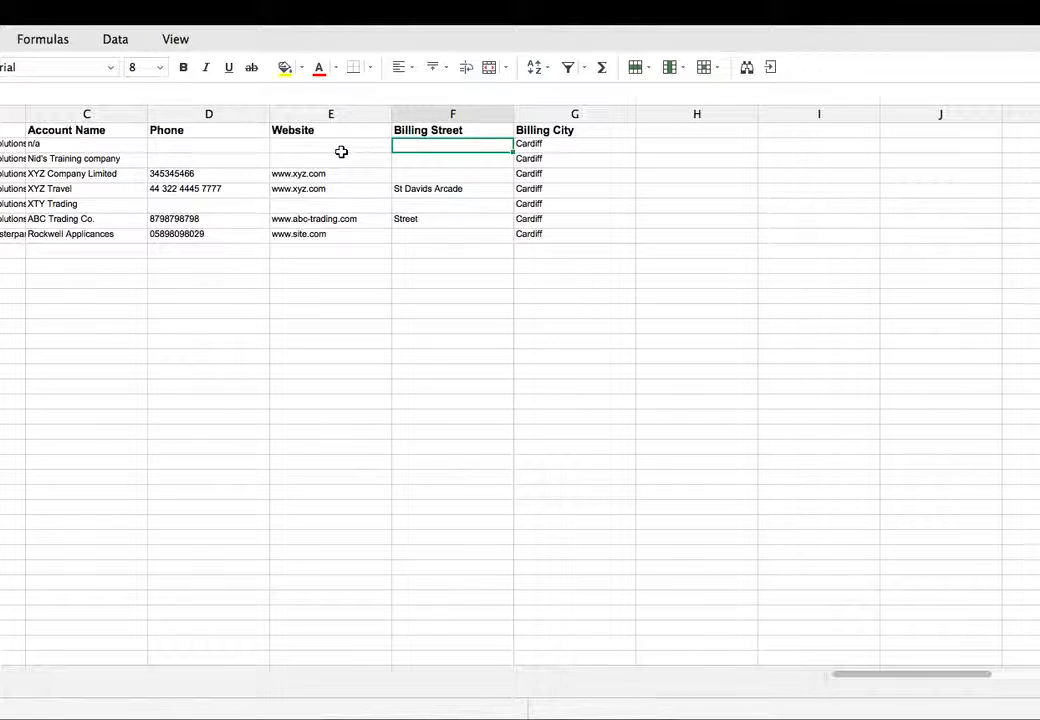
type("Street")
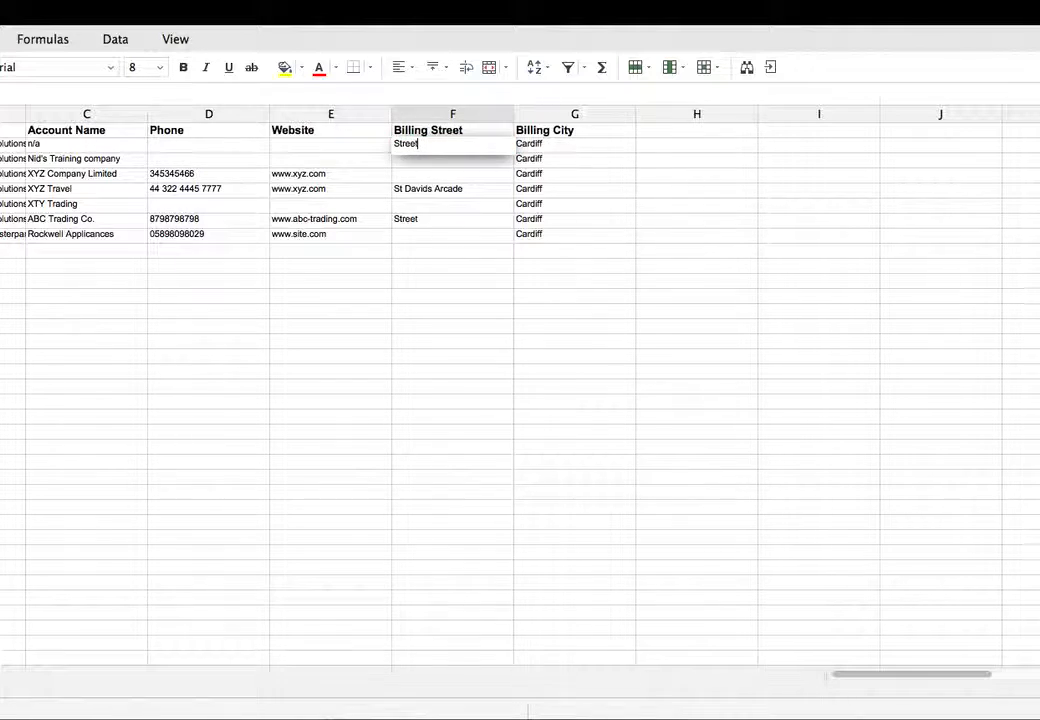
key("Return")
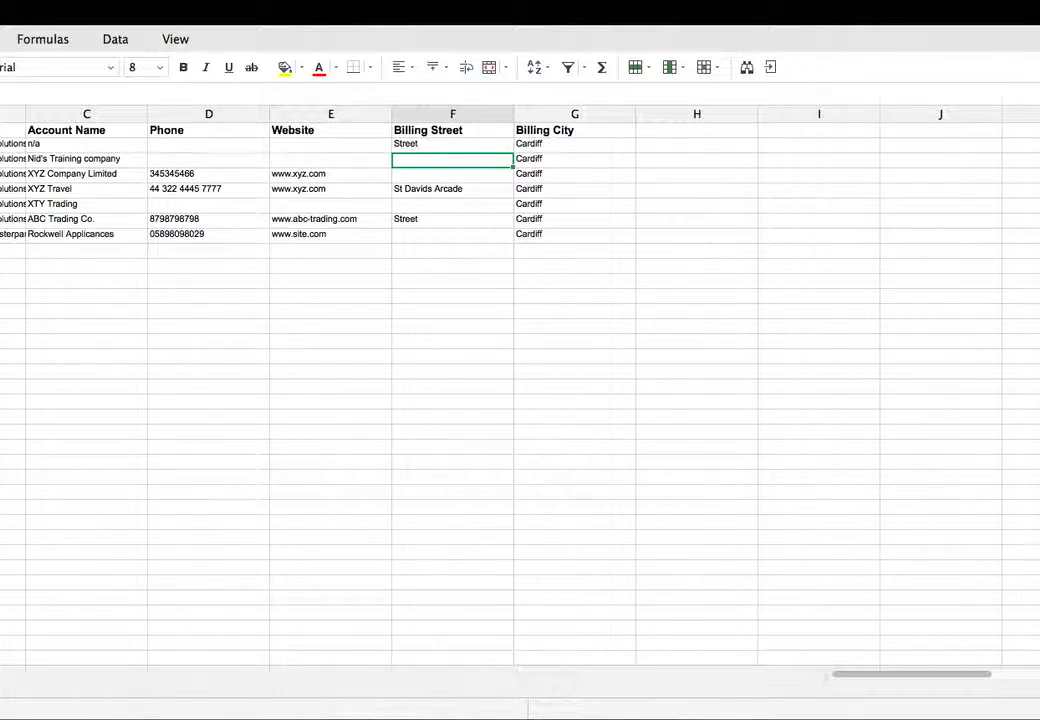
type("Dove Street")
key("Return")
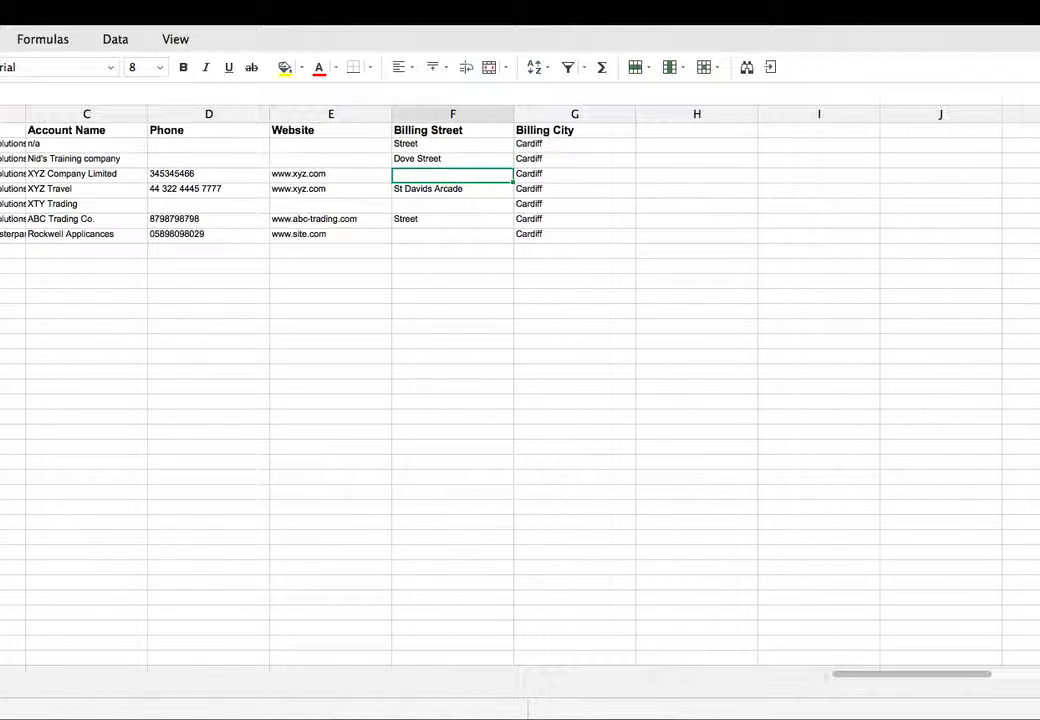
type("12")
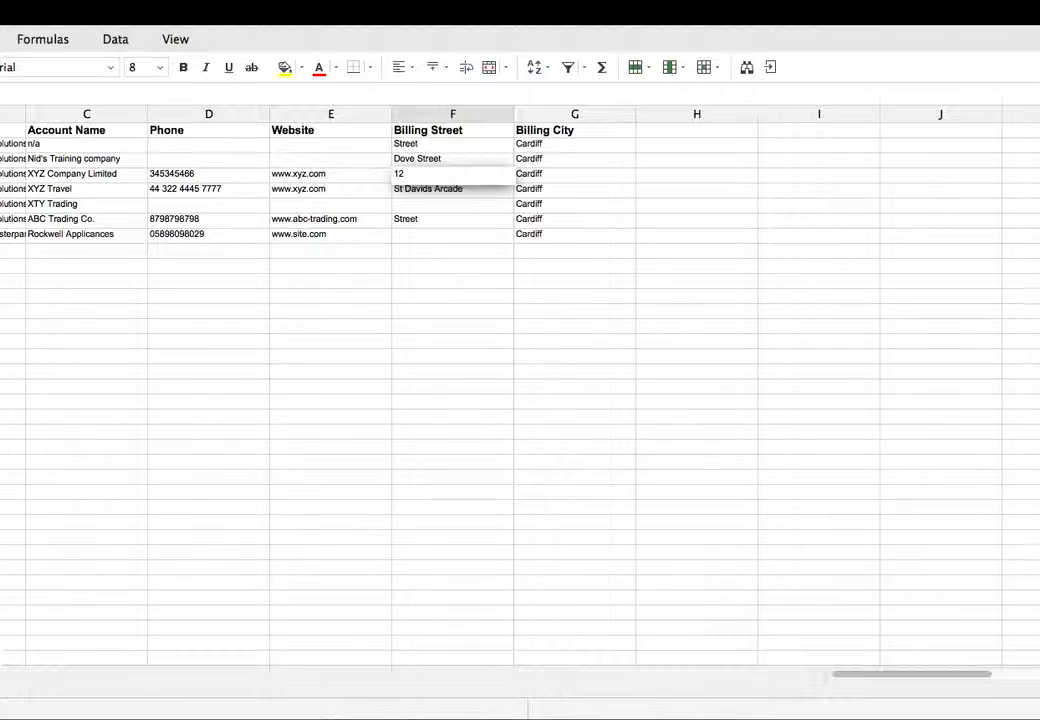
type("rson Street")
key("Tab")
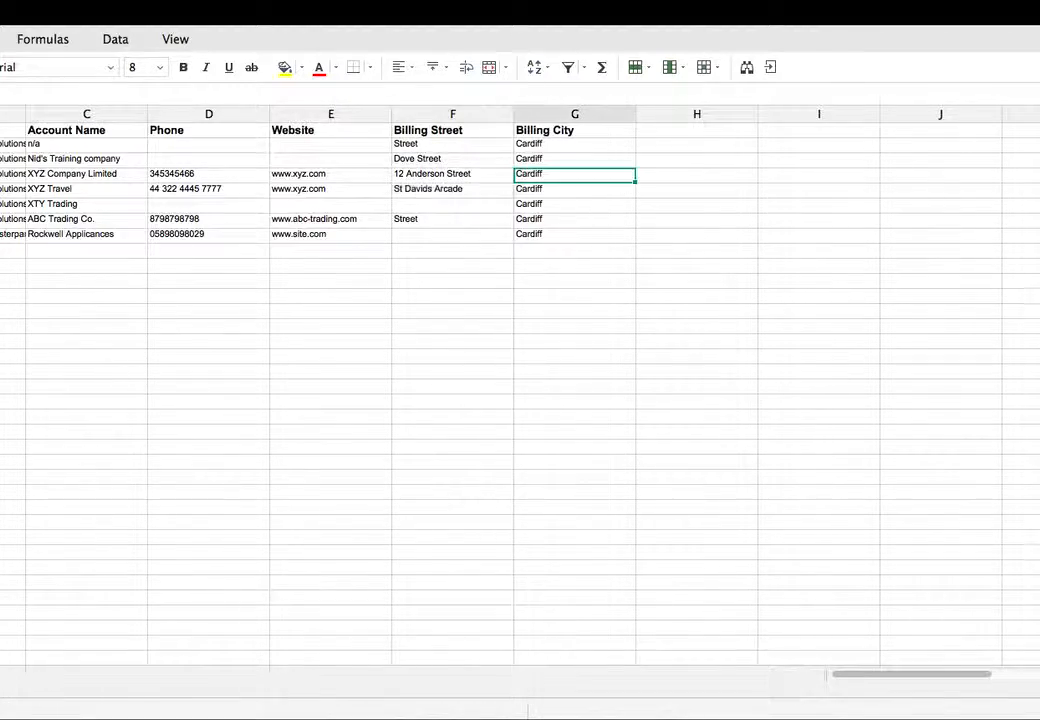
- Fill XYZ Travel's billing street down to the XTY Trading row and ABC Trading Co.'s billing street down to the Rockwell Applicances row
left_click(450, 190)
left_click(512, 197)
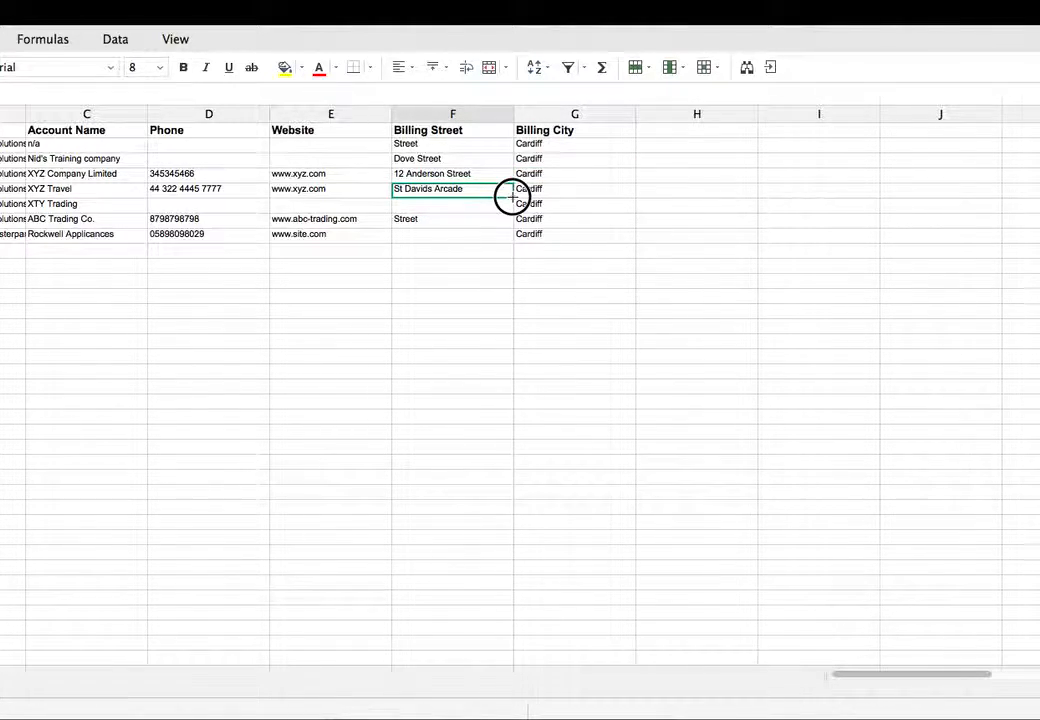
left_click_drag(512, 197, 510, 207)
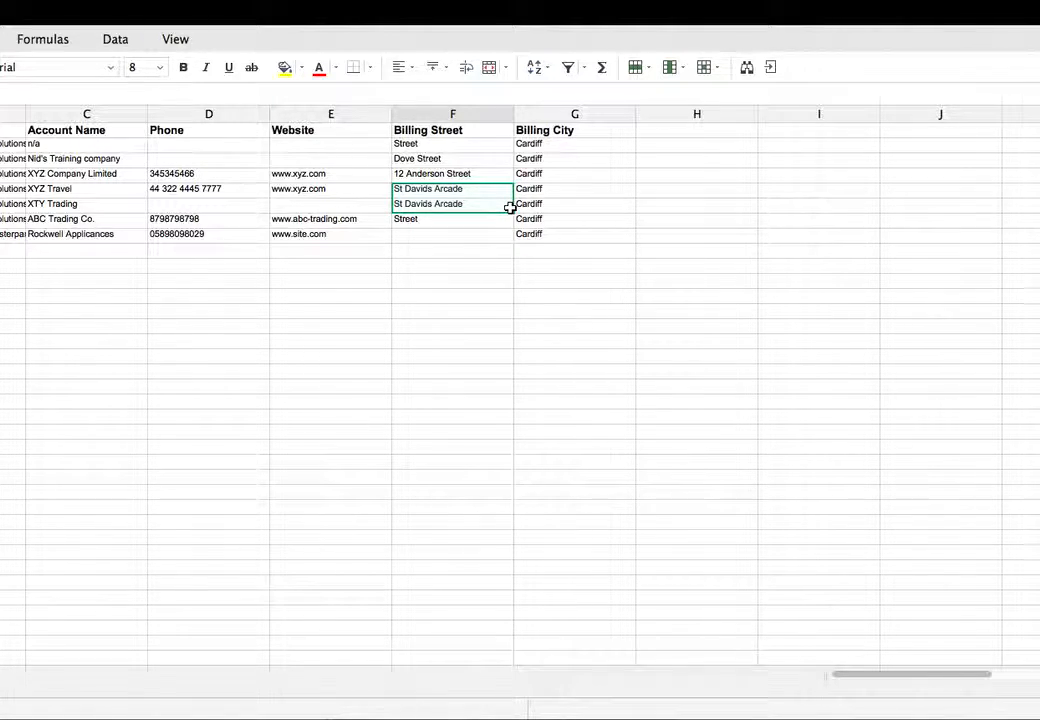
left_click(478, 204)
left_click(499, 195)
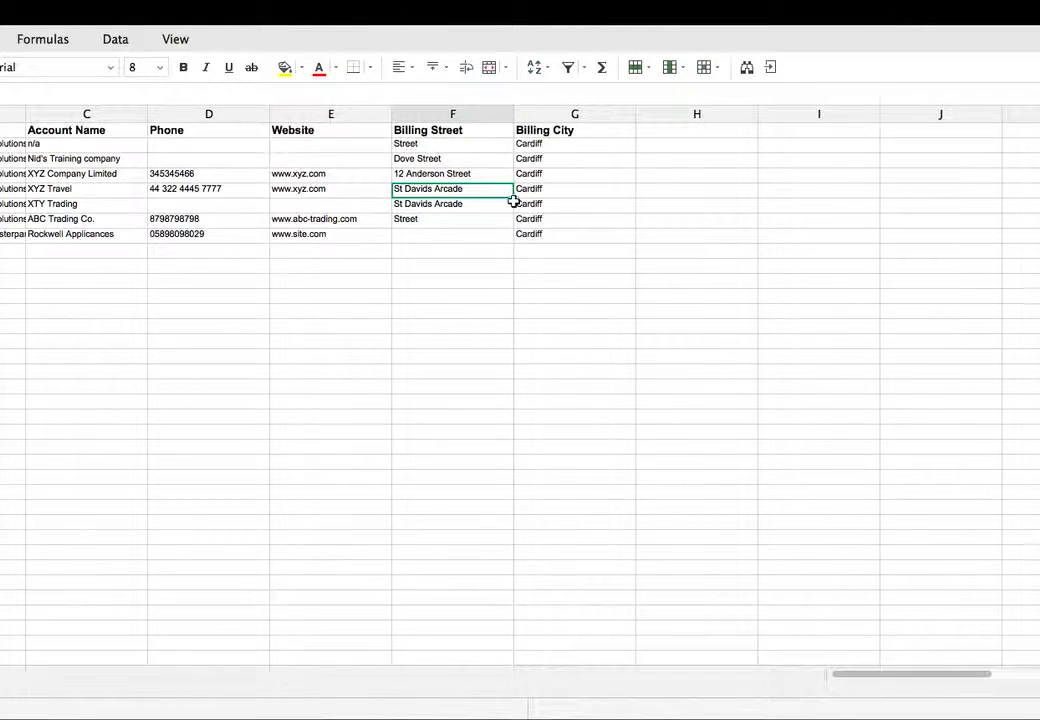
left_click_drag(512, 197, 512, 205)
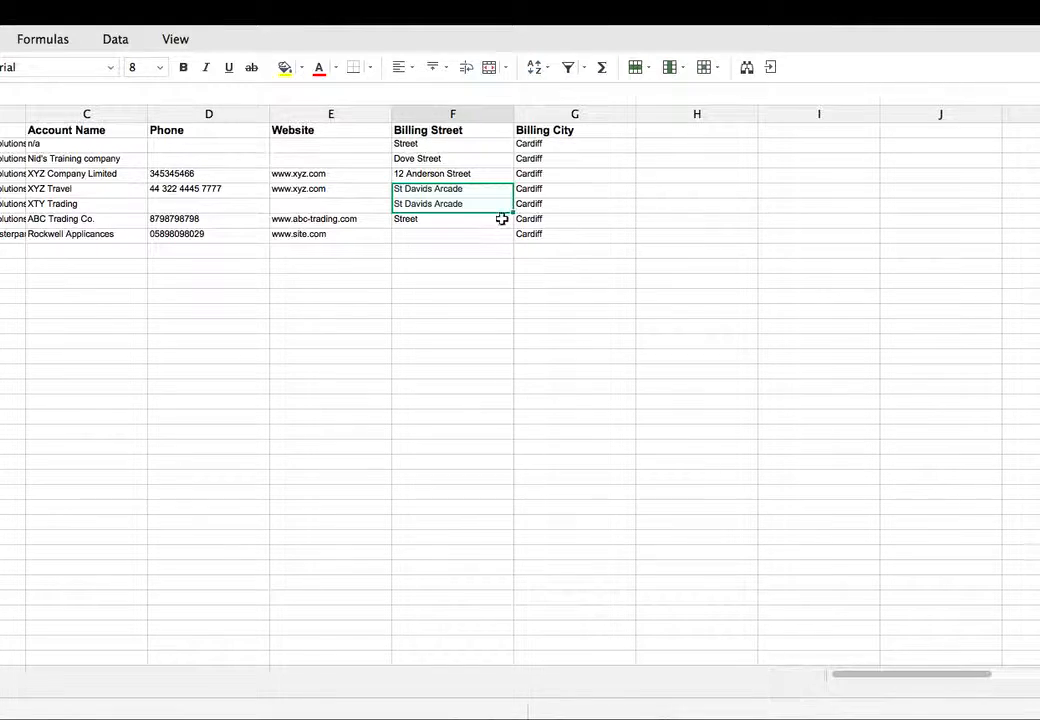
left_click(495, 220)
left_click_drag(512, 227, 512, 235)
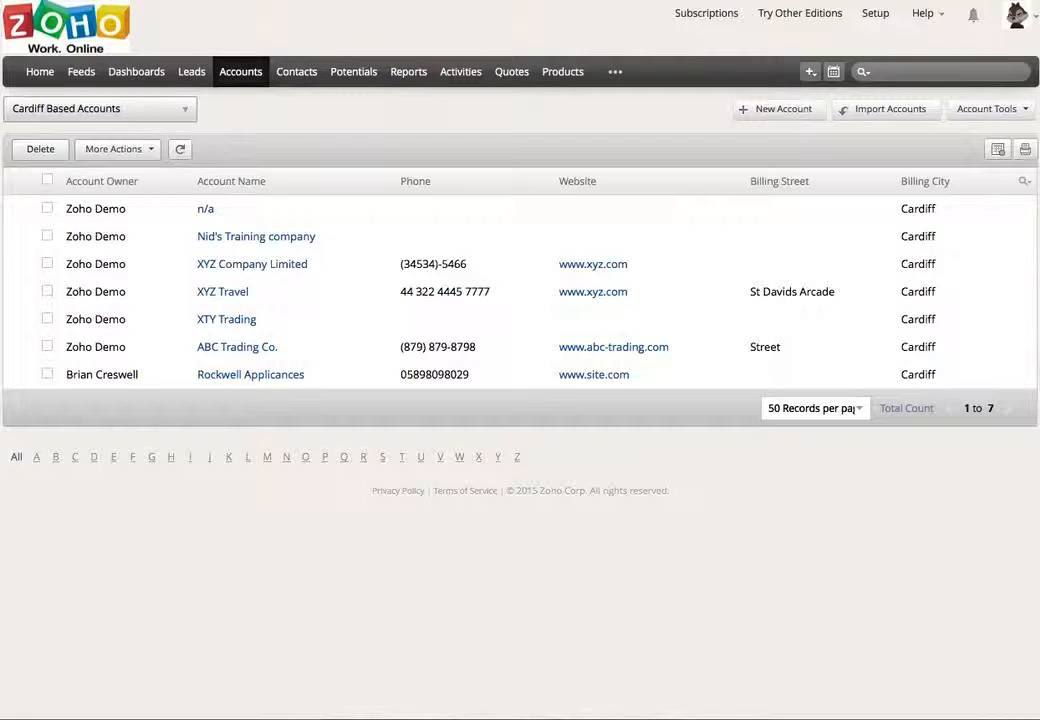
- Refresh the Cardiff Based Accounts list in Zoho CRM and check its page-size options, keeping 50 records per page
left_click(182, 151)
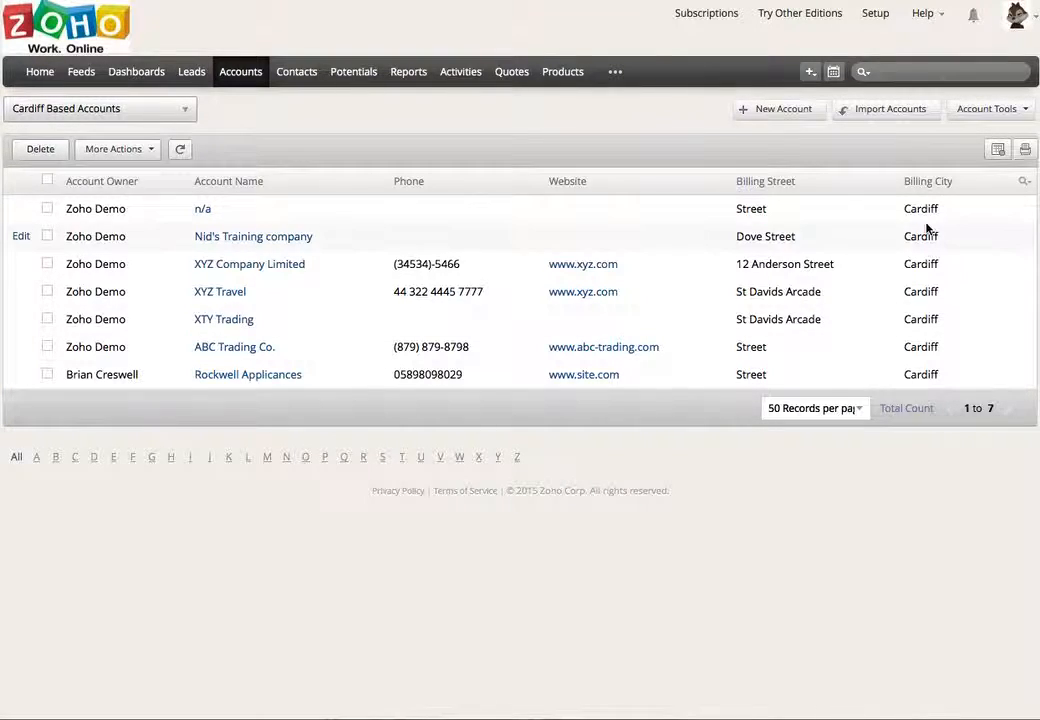
left_click(862, 410)
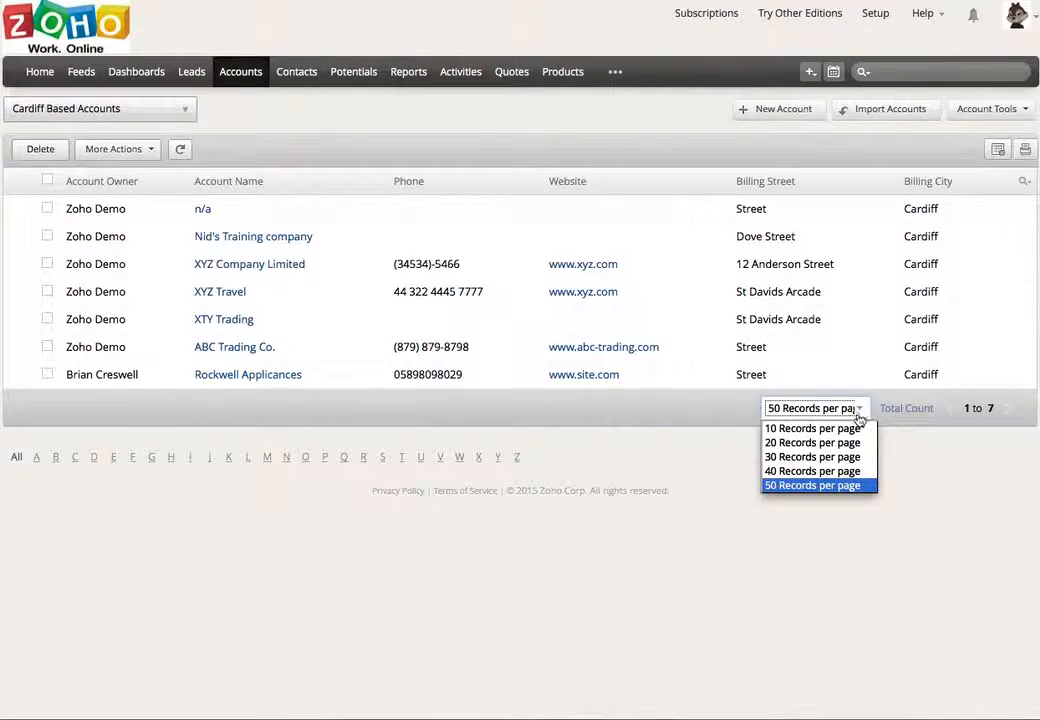
left_click(830, 487)
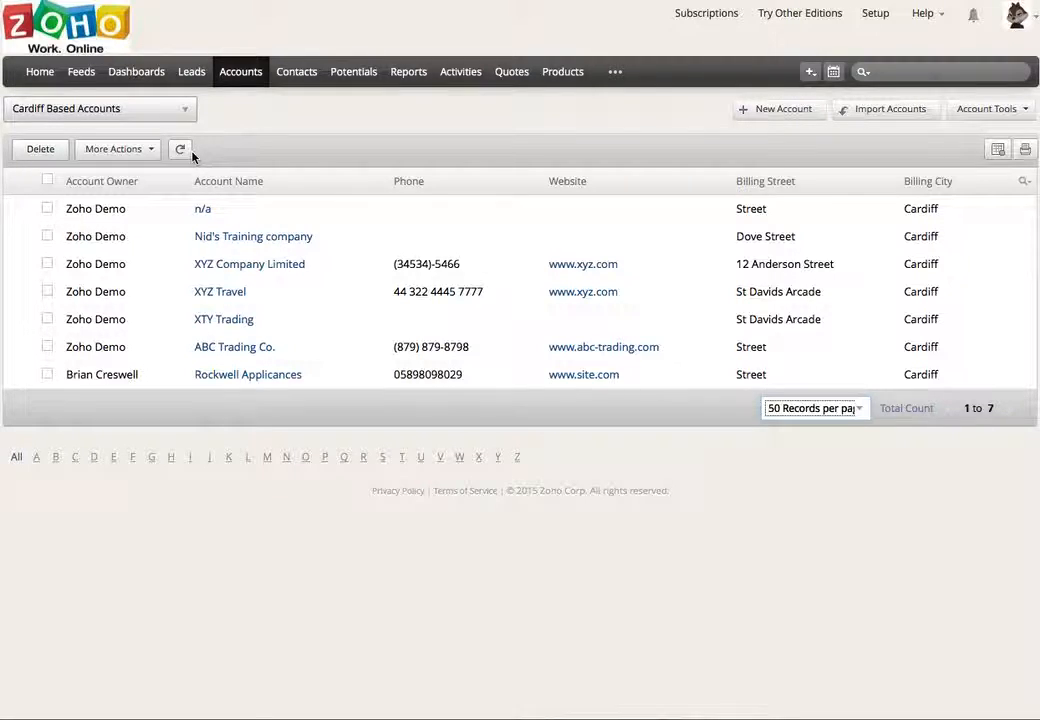
left_click(1009, 412)
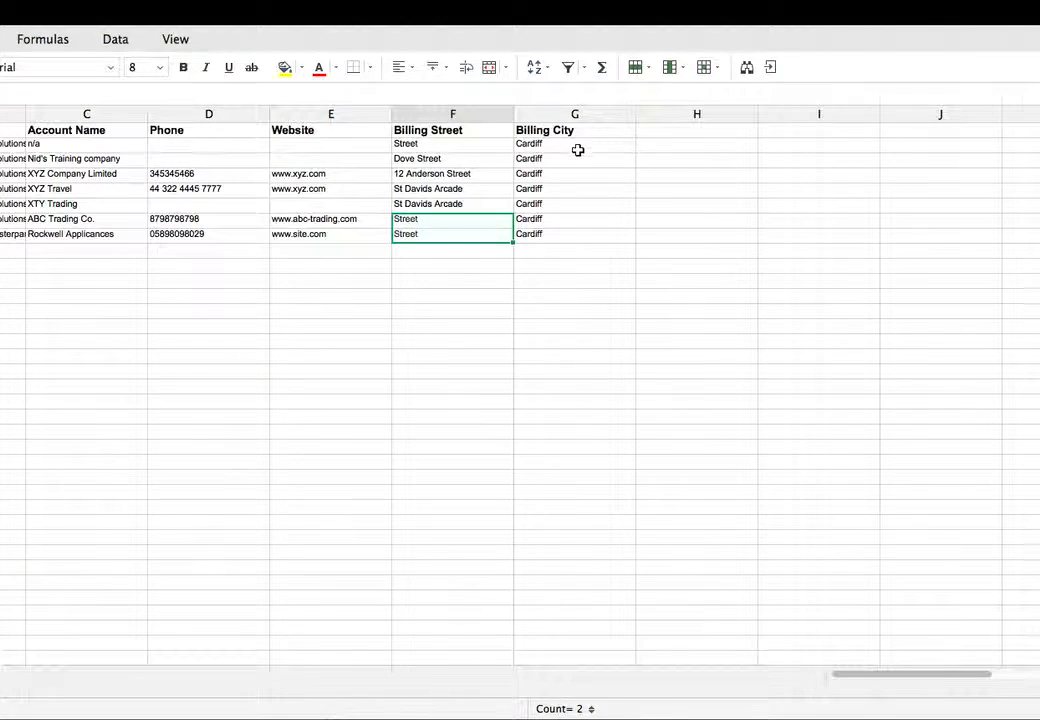
- In Zoho Sheet, set the billing street of Rockwell Applicances to "Queen Street", and refresh the accounts list in Zoho CRM
left_click(441, 236)
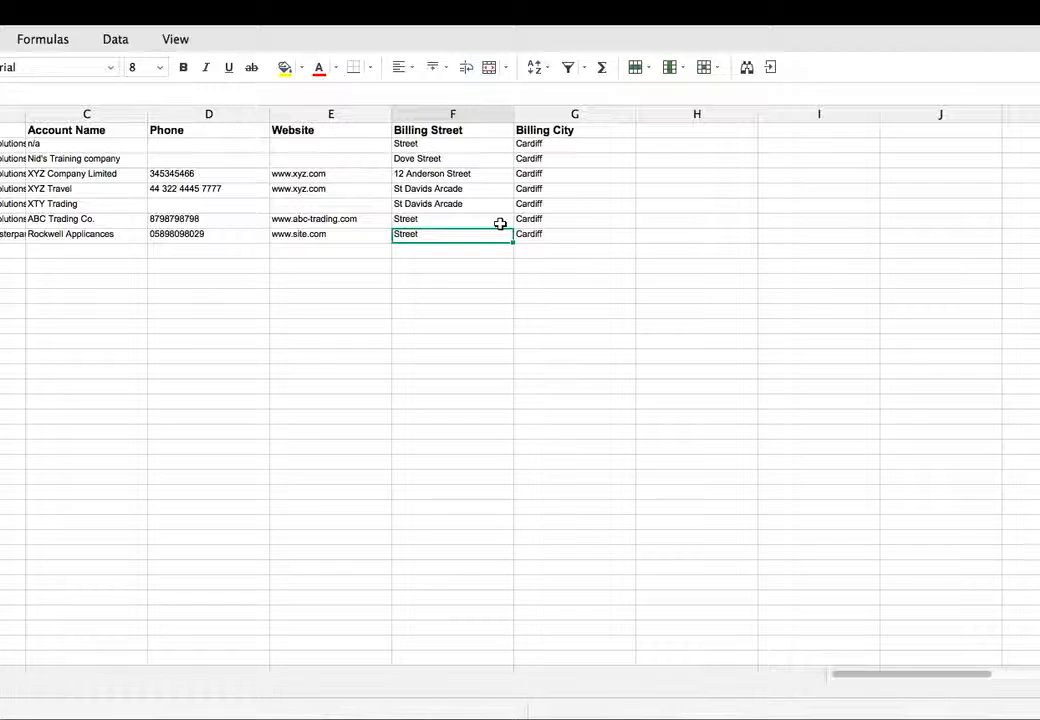
type("Queen Stre")
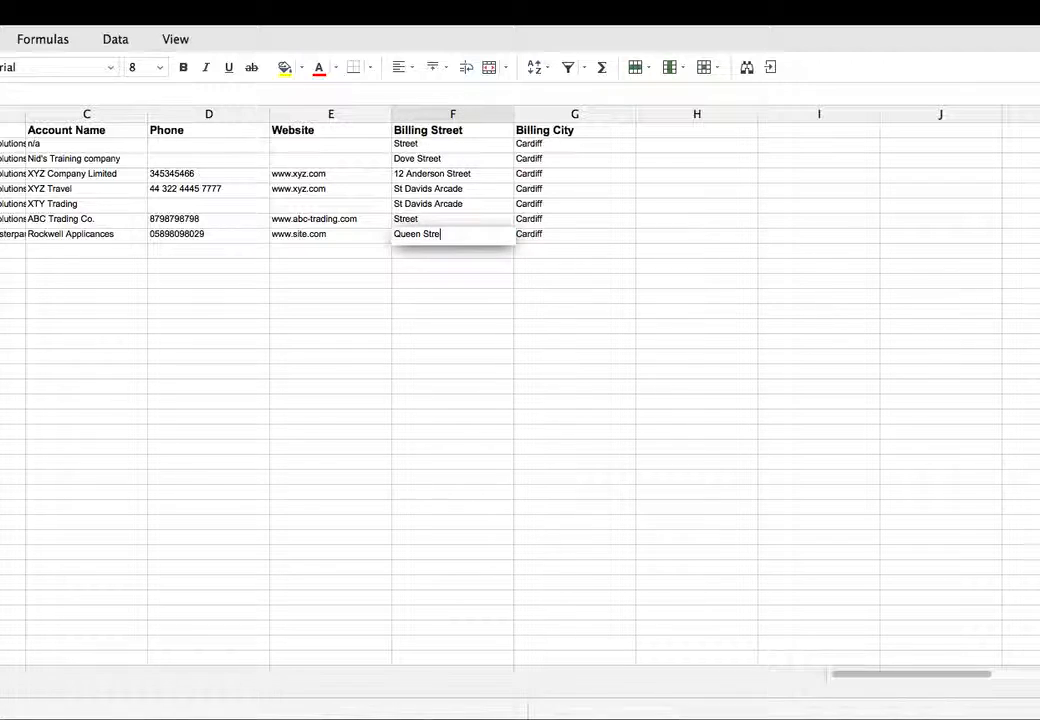
type("et")
key("Tab")
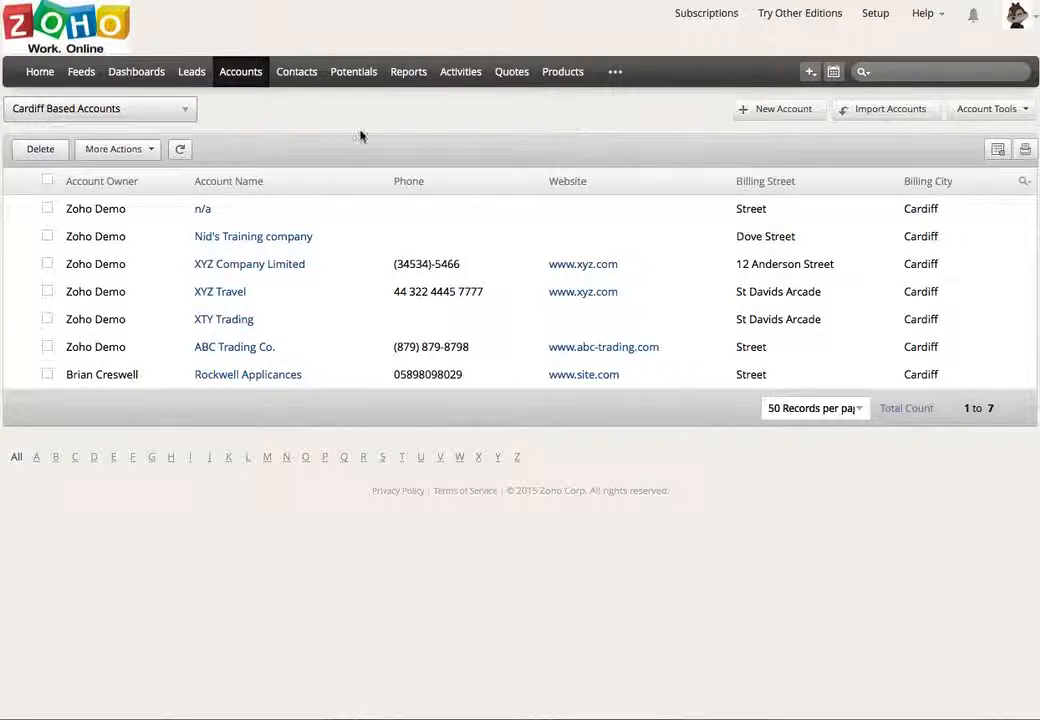
left_click(182, 150)
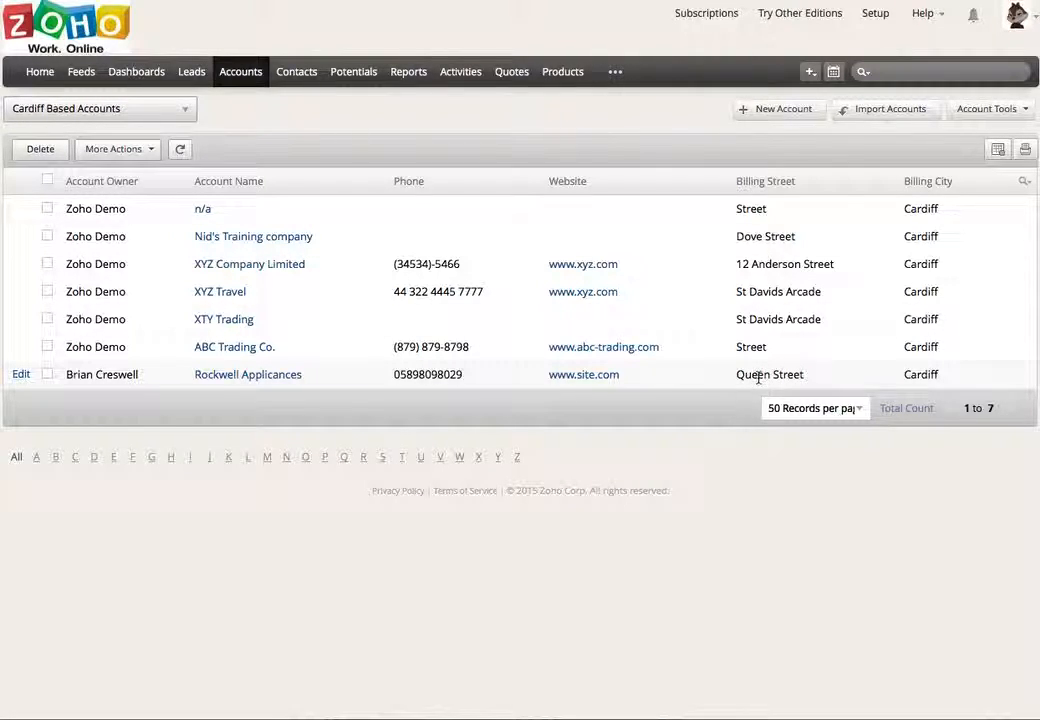